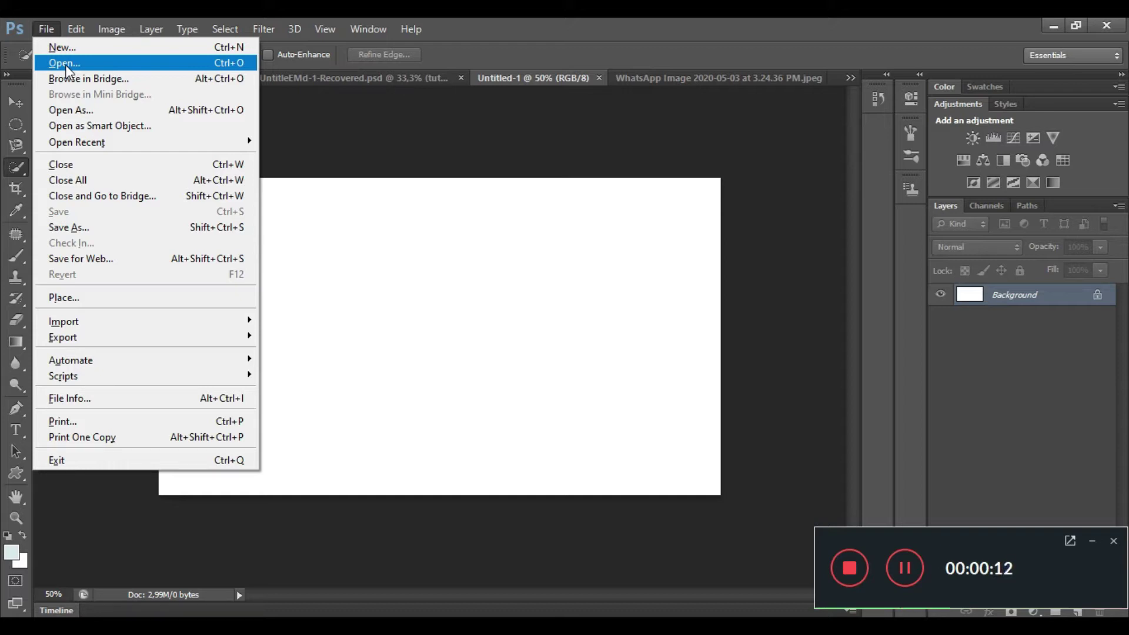
Step: Open the portrait photo "WhatsApp Image 2020-05-03 at 3.24.36 PM.jpeg" from the download folder
{"action": "left_click", "coordinate": [65, 63]}
{"action": "scroll", "coordinate": [651, 400], "scroll_direction": "down", "scroll_amount": 3}
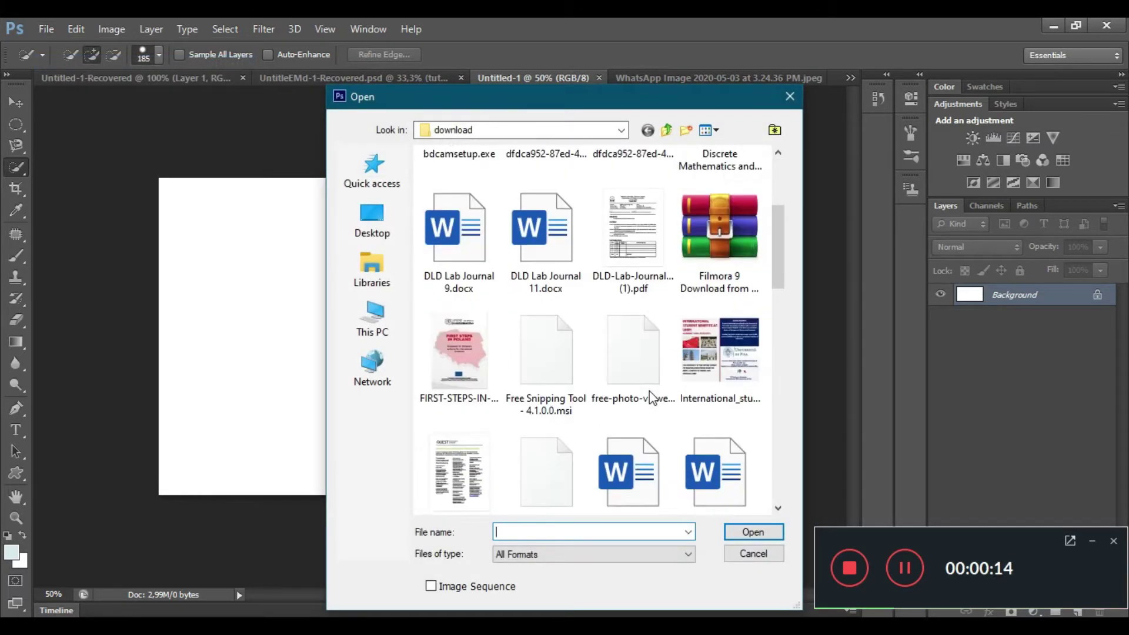
{"action": "scroll", "coordinate": [652, 400], "scroll_direction": "down", "scroll_amount": 10}
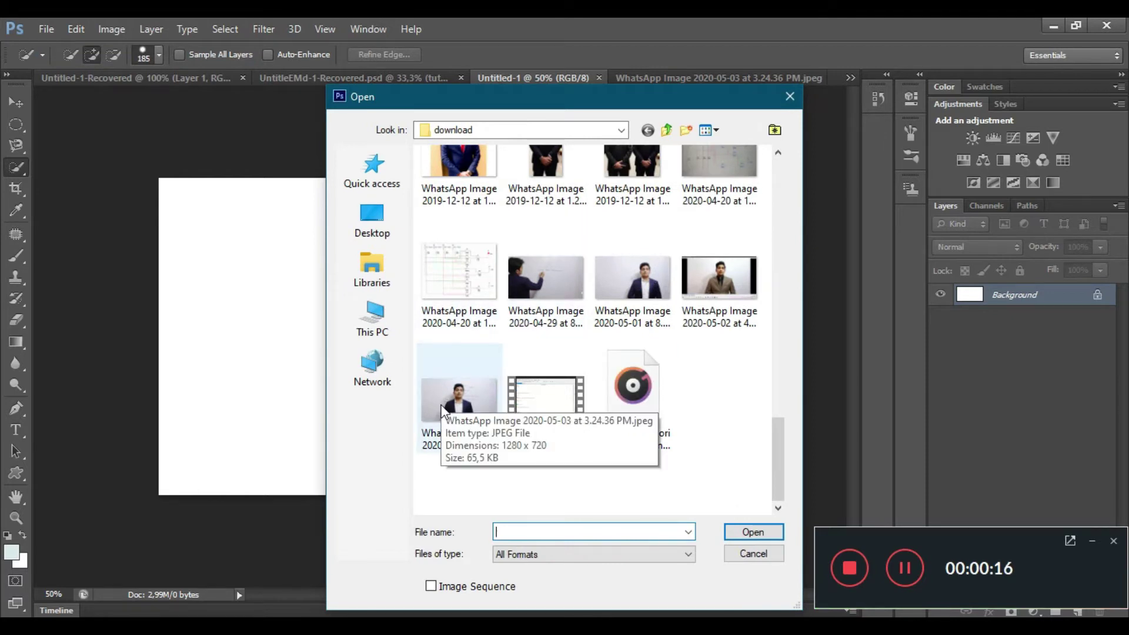
{"action": "double_click", "coordinate": [443, 410]}
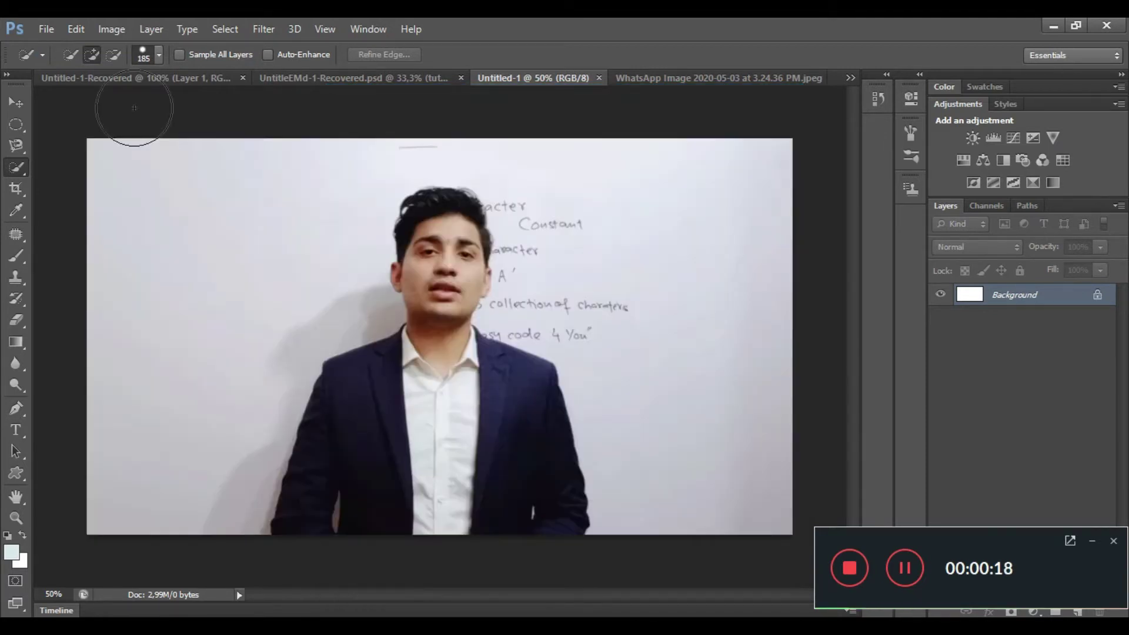
Step: Select the man in the photo by tracing his full outline with the Magnetic Lasso, closing it along the bottom edge
{"action": "right_click", "coordinate": [19, 172]}
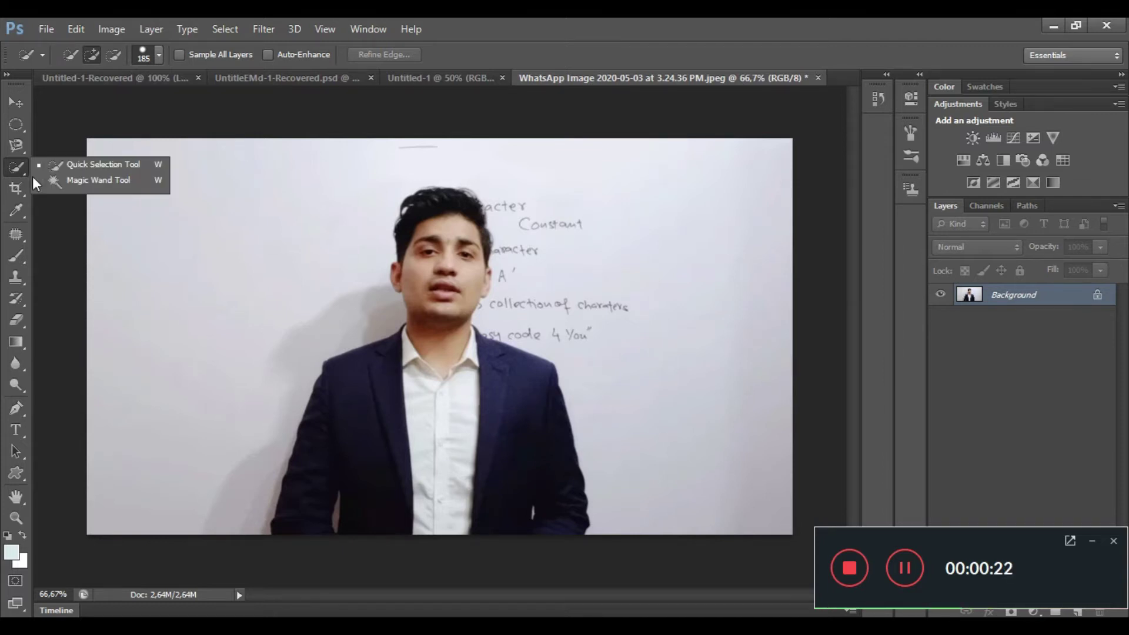
{"action": "left_click", "coordinate": [14, 146]}
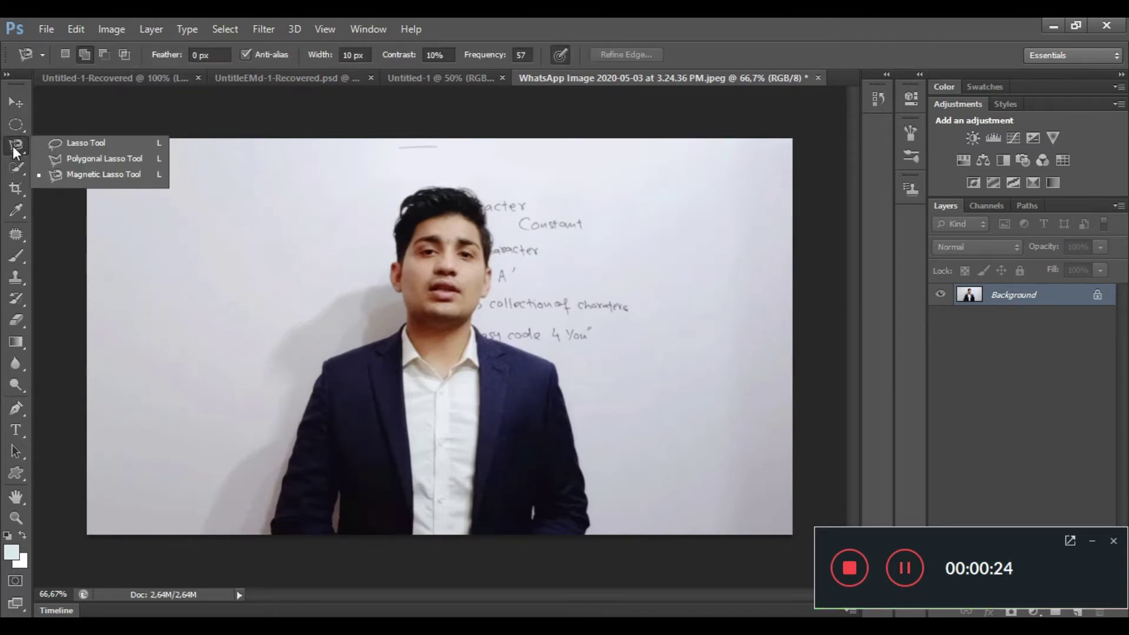
{"action": "left_click", "coordinate": [94, 174]}
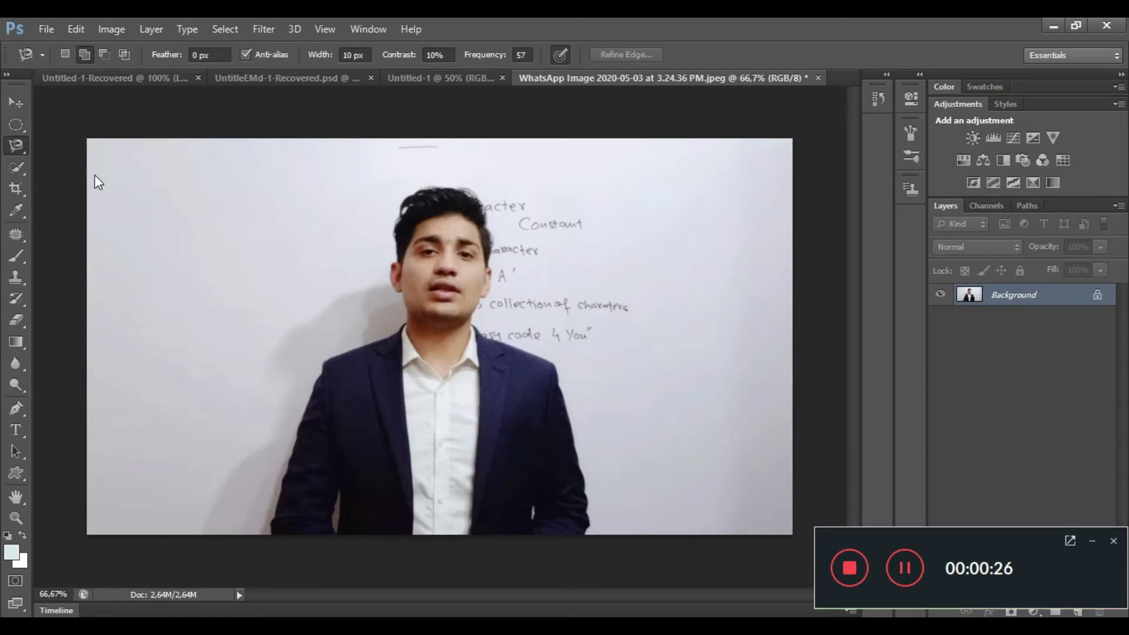
{"action": "left_click", "coordinate": [273, 534]}
{"action": "mouse_move", "coordinate": [276, 487]}
{"action": "left_mouse_down"}
{"action": "mouse_move", "coordinate": [330, 354]}
{"action": "mouse_move", "coordinate": [407, 323]}
{"action": "mouse_move", "coordinate": [389, 279]}
{"action": "mouse_move", "coordinate": [403, 267]}
{"action": "mouse_move", "coordinate": [388, 257]}
{"action": "mouse_move", "coordinate": [398, 260]}
{"action": "mouse_move", "coordinate": [391, 217]}
{"action": "mouse_move", "coordinate": [412, 189]}
{"action": "mouse_move", "coordinate": [470, 201]}
{"action": "mouse_move", "coordinate": [489, 221]}
{"action": "mouse_move", "coordinate": [499, 289]}
{"action": "mouse_move", "coordinate": [480, 325]}
{"action": "mouse_move", "coordinate": [559, 393]}
{"action": "left_mouse_up"}
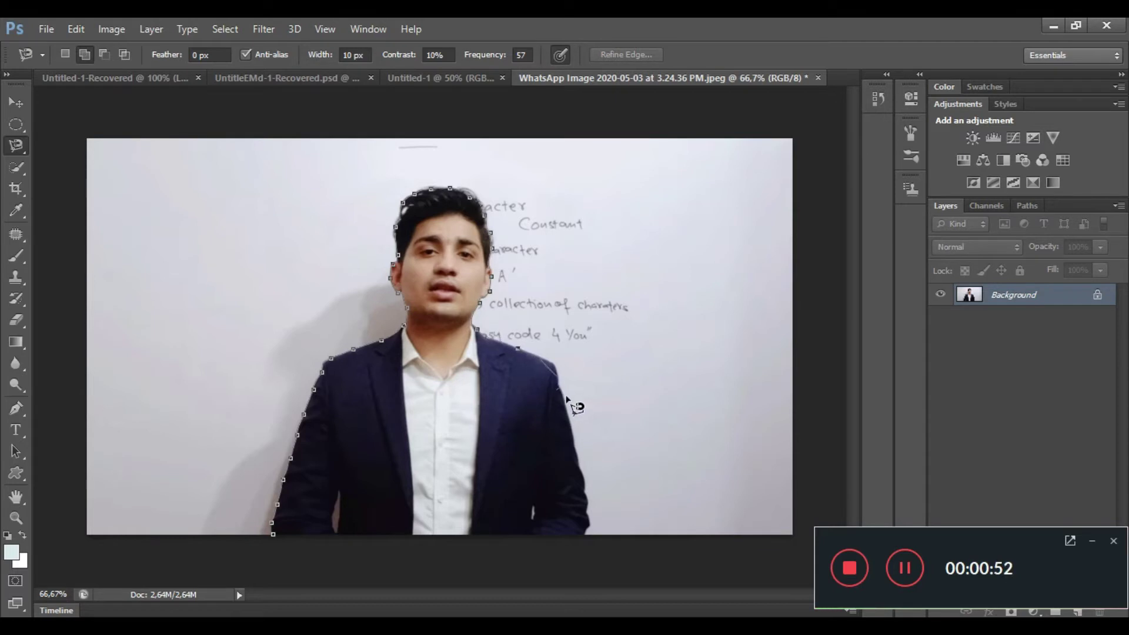
{"action": "left_click_drag", "start_coordinate": [578, 429], "coordinate": [586, 540]}
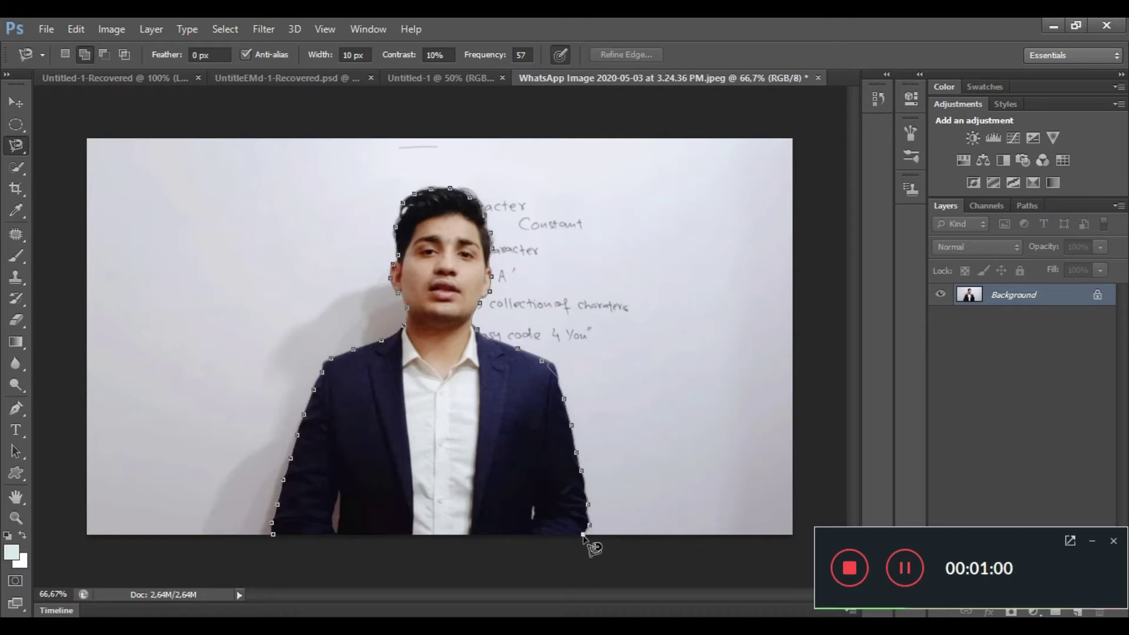
{"action": "left_click_drag", "start_coordinate": [583, 535], "coordinate": [273, 549]}
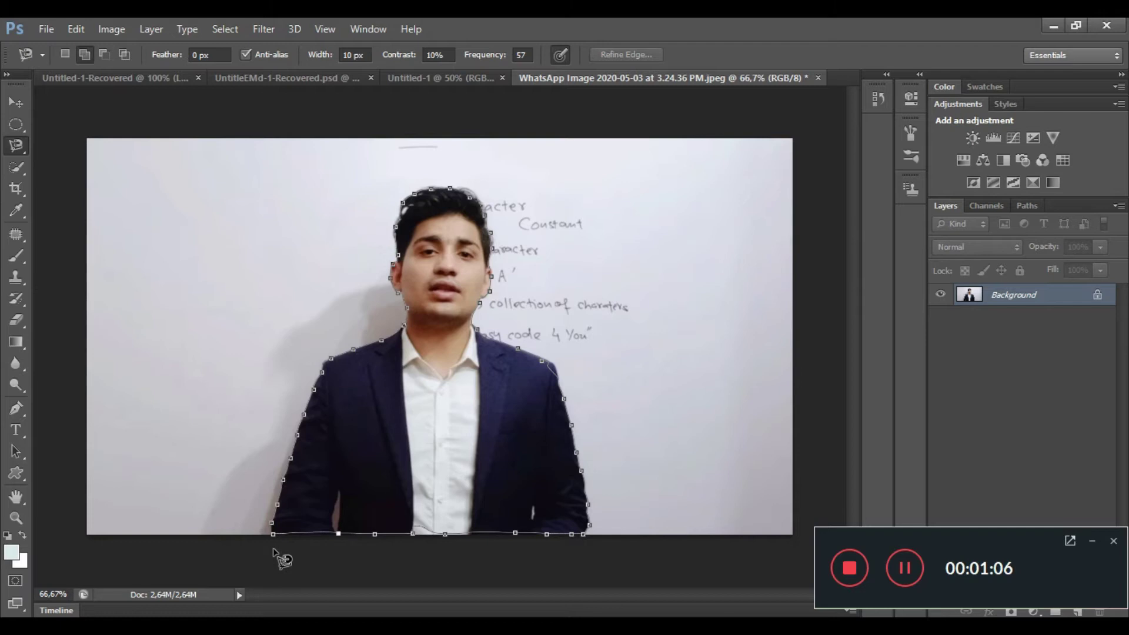
{"action": "left_click", "coordinate": [273, 549]}
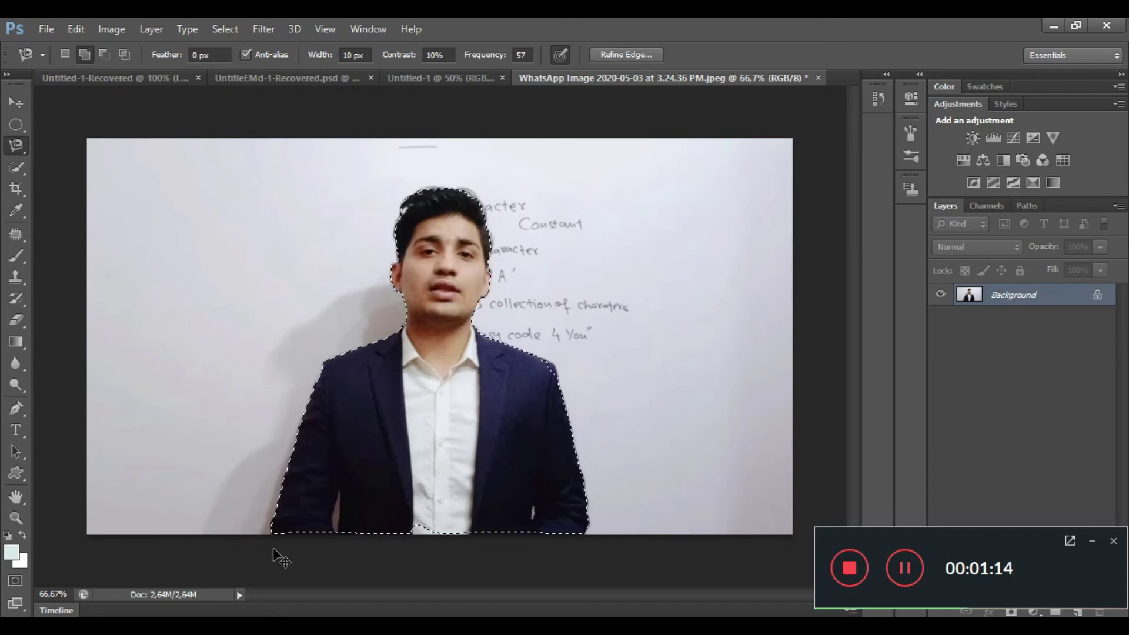
Step: Paste the selected man into the Untitled-1 document and move him to the lower-left corner of the canvas
{"action": "left_click", "coordinate": [457, 77]}
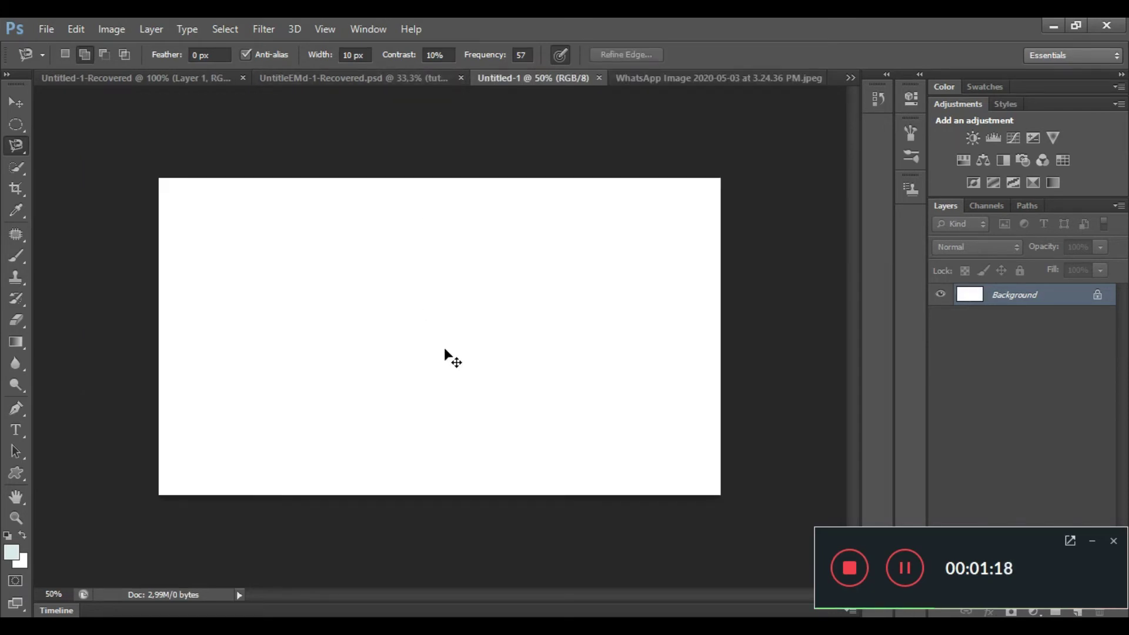
{"action": "left_click_drag", "start_coordinate": [444, 347], "coordinate": [443, 348]}
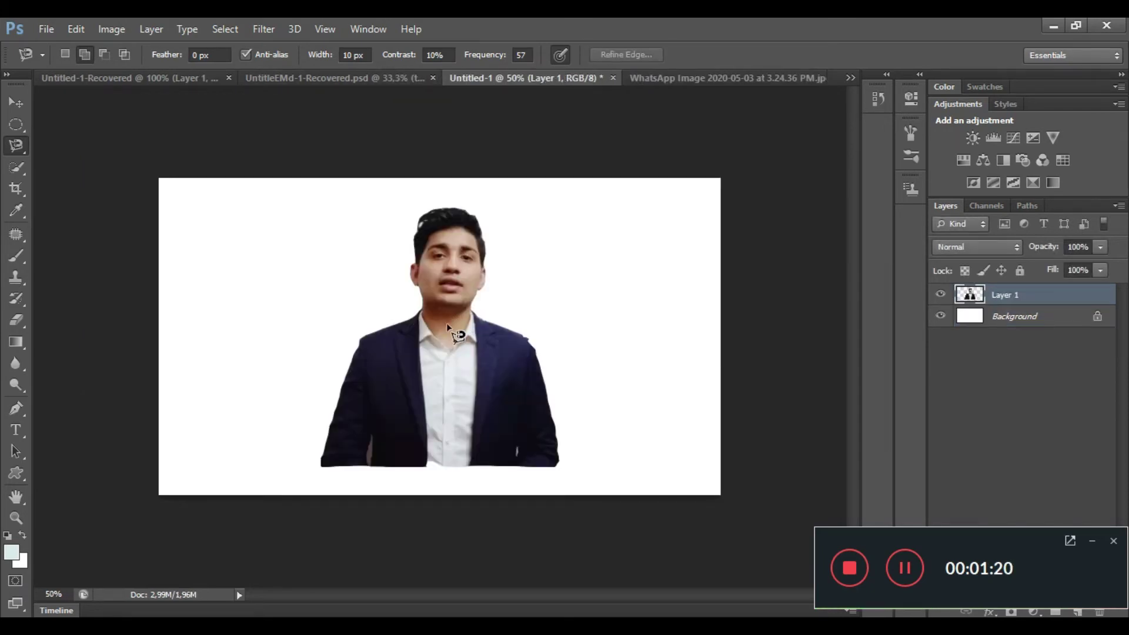
{"action": "left_click", "coordinate": [10, 101]}
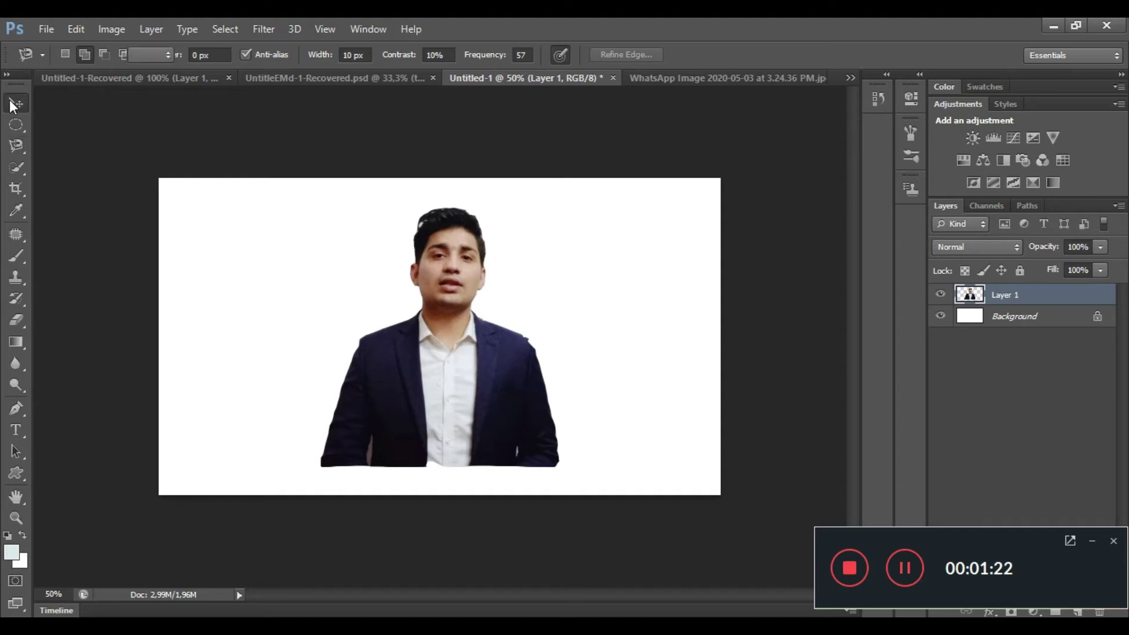
{"action": "left_click_drag", "start_coordinate": [442, 374], "coordinate": [343, 400]}
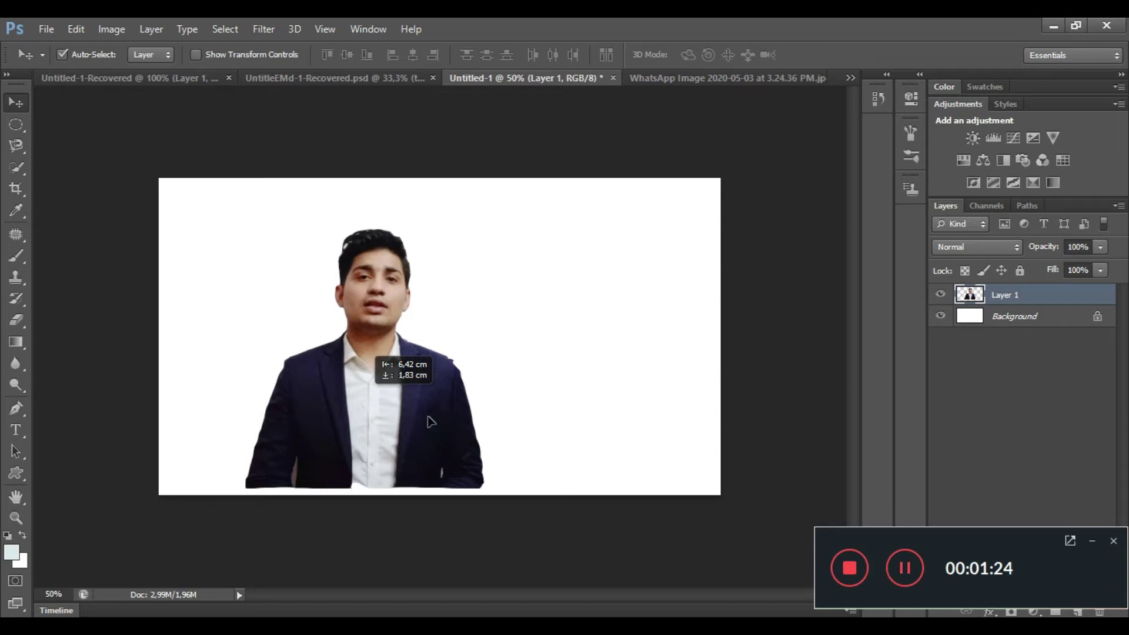
{"action": "left_click_drag", "start_coordinate": [431, 422], "coordinate": [314, 437]}
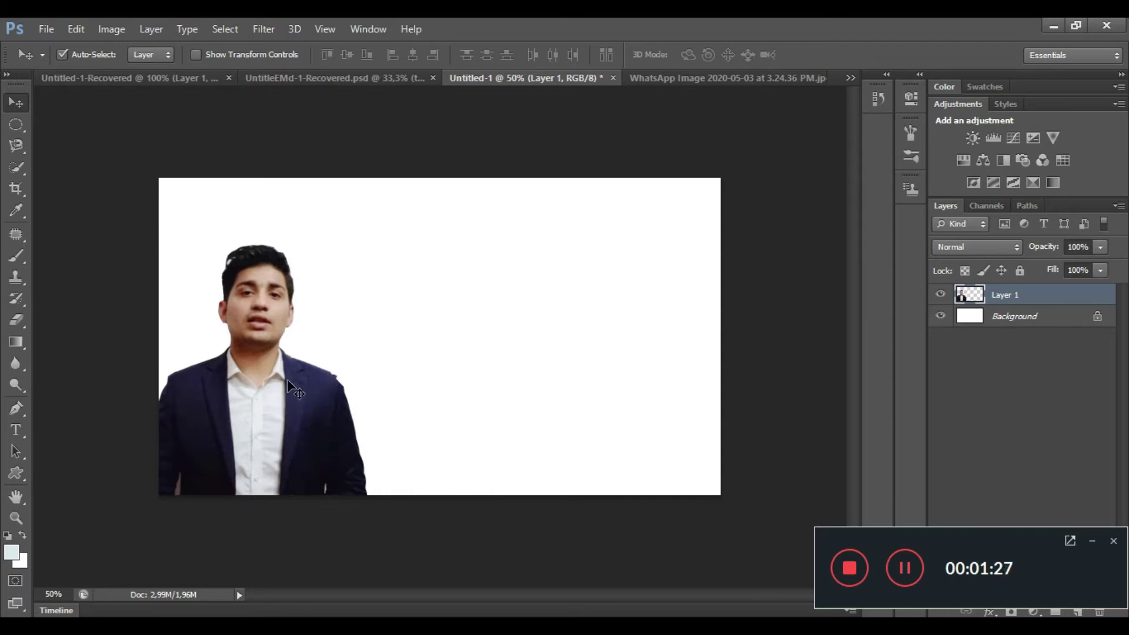
{"action": "mouse_move", "coordinate": [287, 380]}
{"action": "left_mouse_down"}
{"action": "mouse_move", "coordinate": [305, 374]}
{"action": "mouse_move", "coordinate": [292, 378]}
{"action": "mouse_move", "coordinate": [312, 387]}
{"action": "mouse_move", "coordinate": [302, 380]}
{"action": "left_mouse_up"}
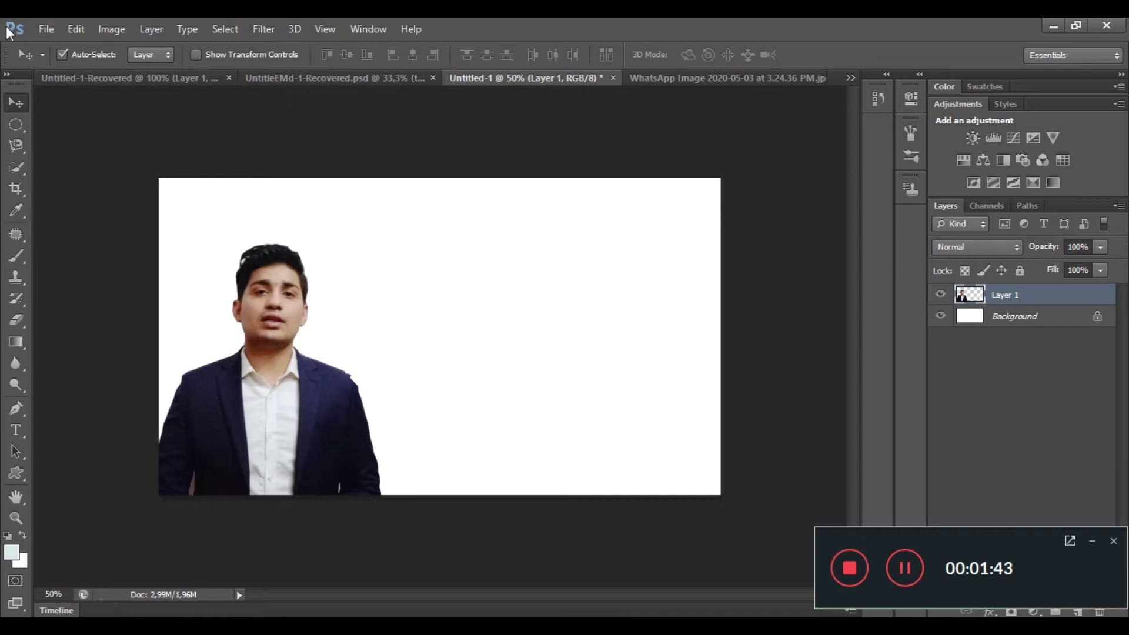
Step: Create a new document of 578 x 628 pixels at 72 pixels/inch, RGB Color, with a white background
{"action": "left_click", "coordinate": [54, 27]}
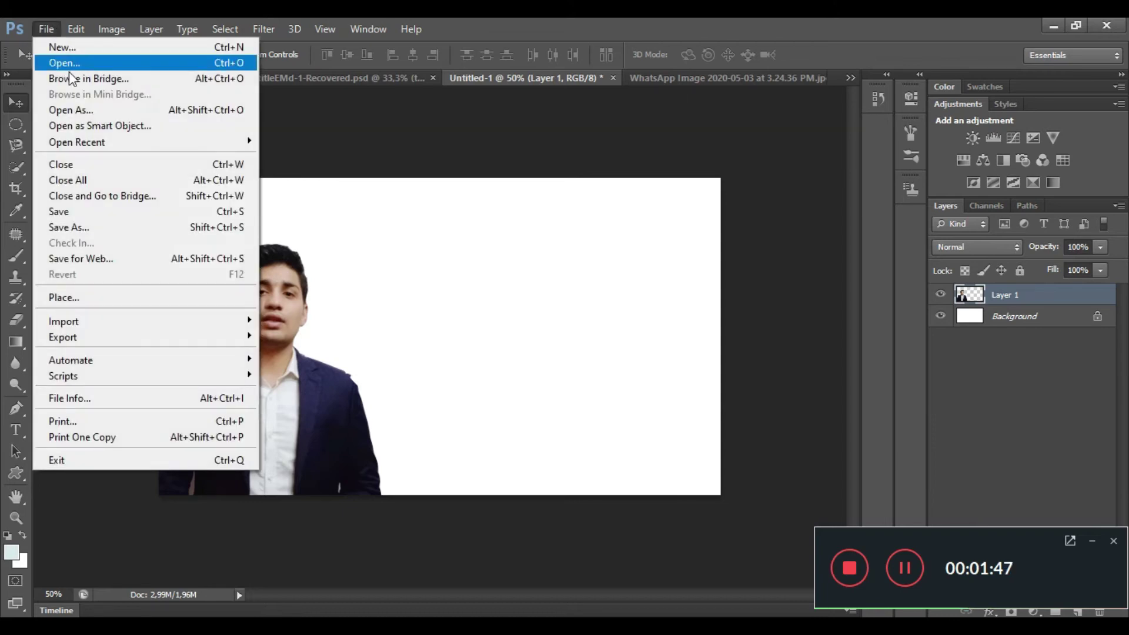
{"action": "left_click", "coordinate": [487, 27]}
{"action": "left_click", "coordinate": [153, 28]}
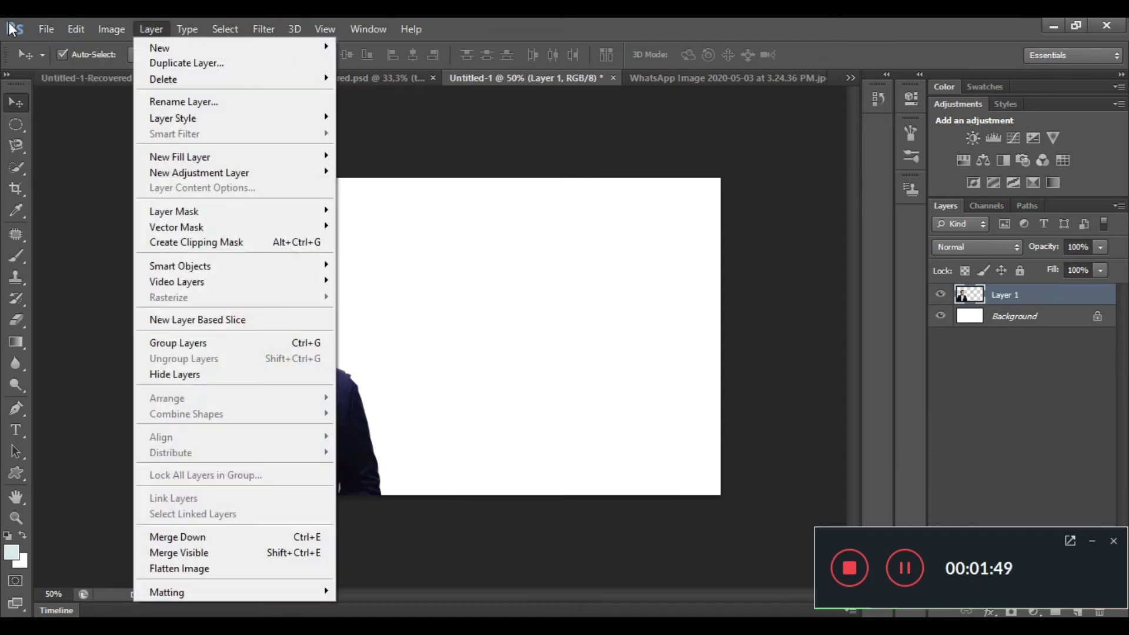
{"action": "mouse_move", "coordinate": [46, 29]}
{"action": "left_click", "coordinate": [58, 47]}
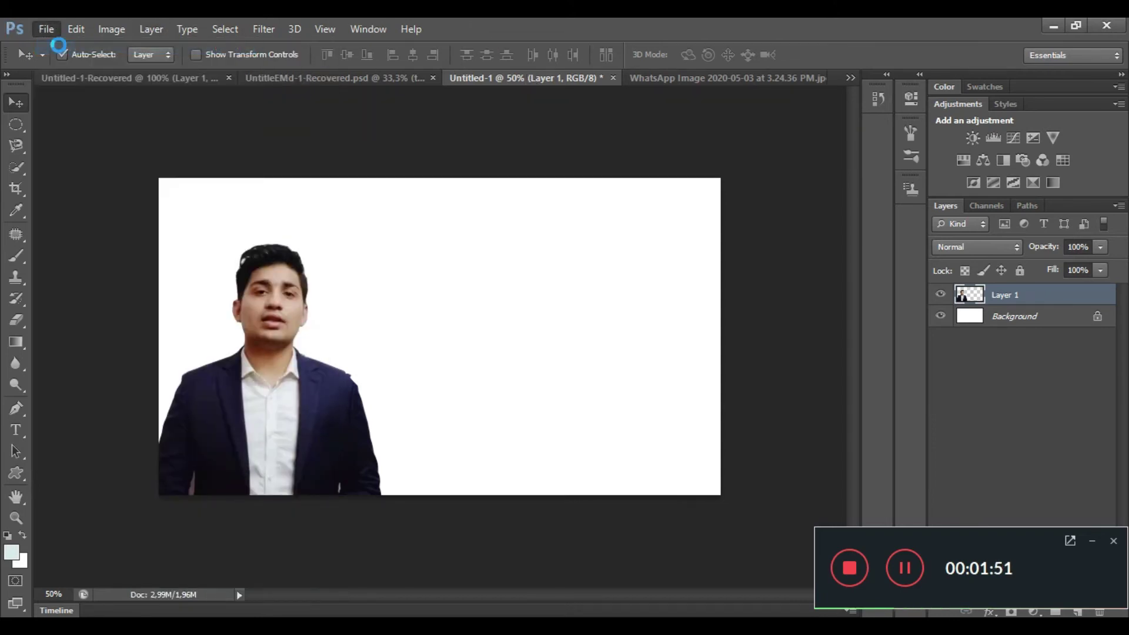
{"action": "left_click", "coordinate": [702, 162]}
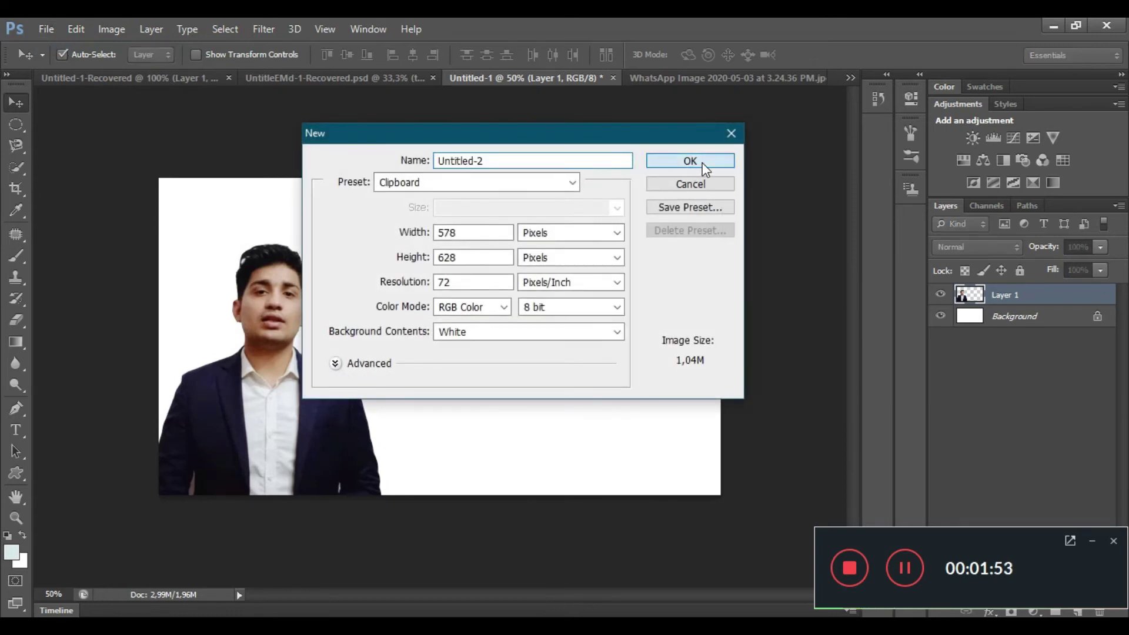
Step: Open the Easy Code 4 You logo image from the download folder
{"action": "left_click", "coordinate": [45, 29]}
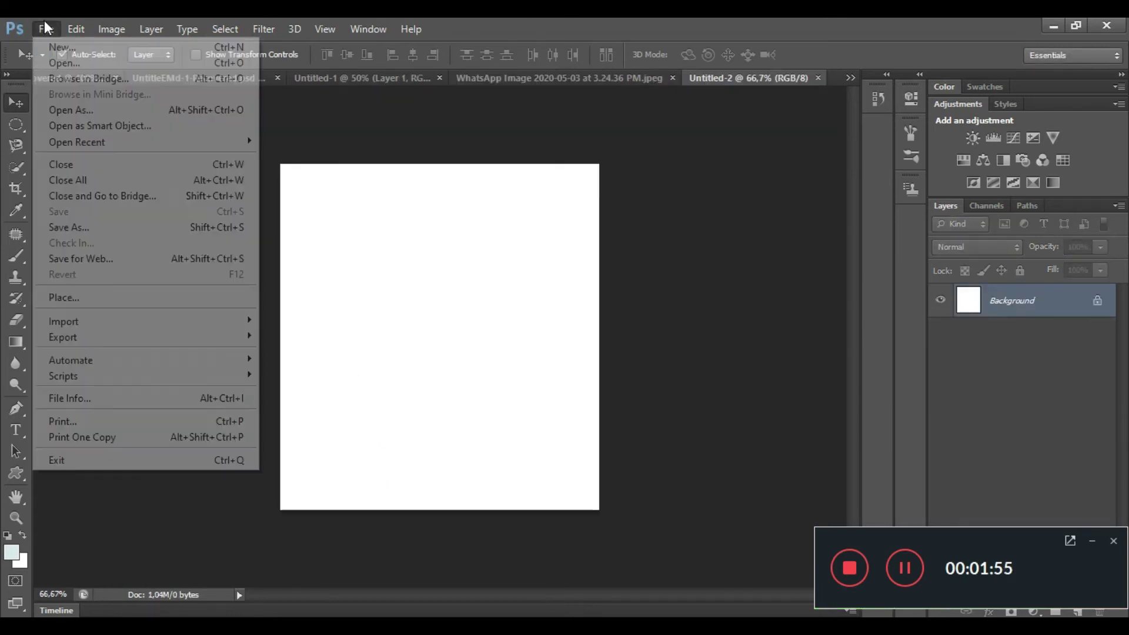
{"action": "left_click", "coordinate": [63, 69]}
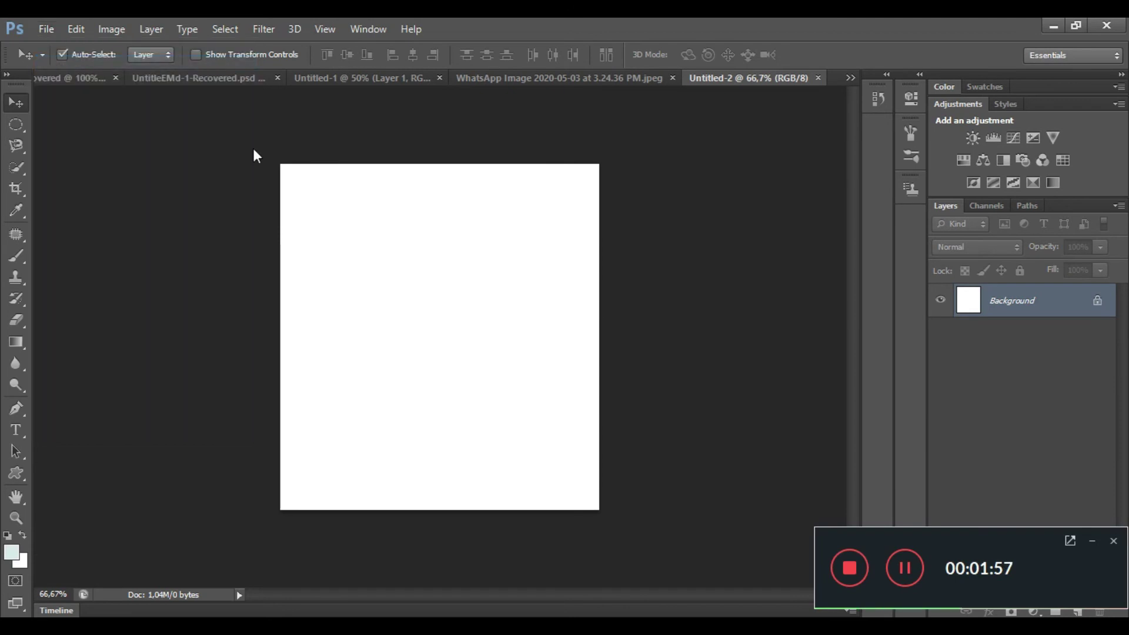
{"action": "scroll", "coordinate": [625, 410], "scroll_direction": "down", "scroll_amount": 10}
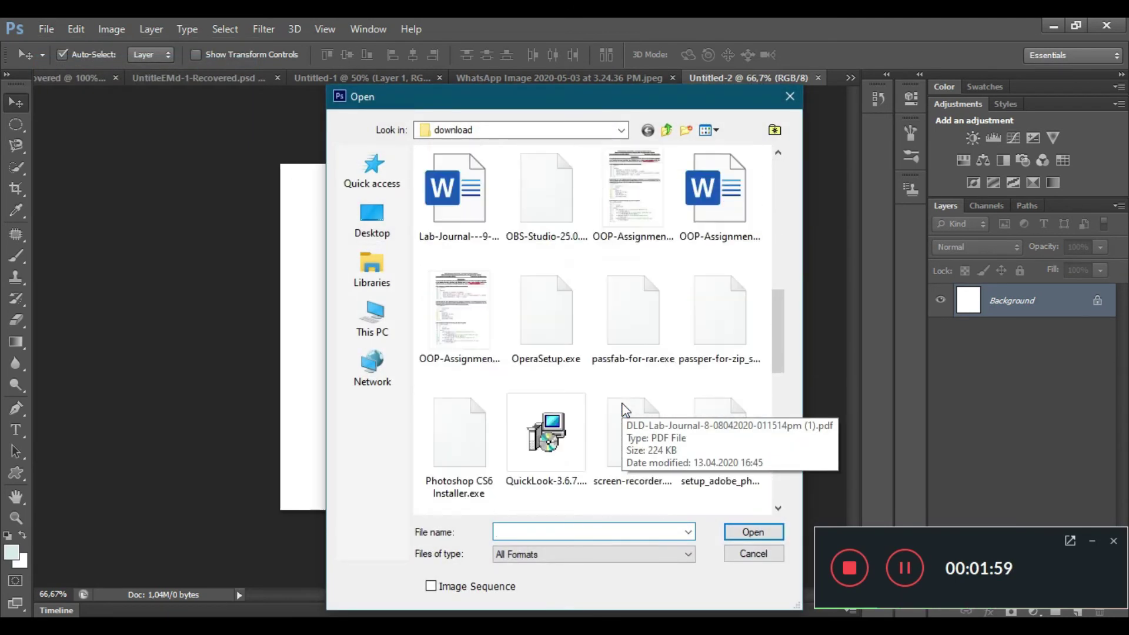
{"action": "scroll", "coordinate": [624, 410], "scroll_direction": "down", "scroll_amount": 1}
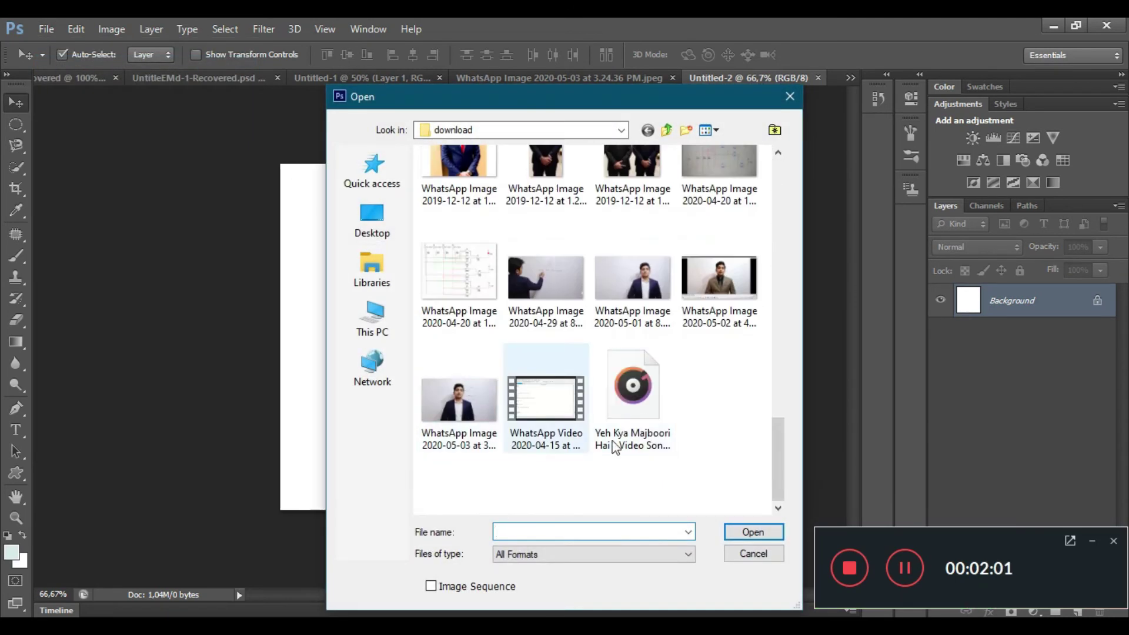
{"action": "scroll", "coordinate": [569, 337], "scroll_direction": "up", "scroll_amount": 8}
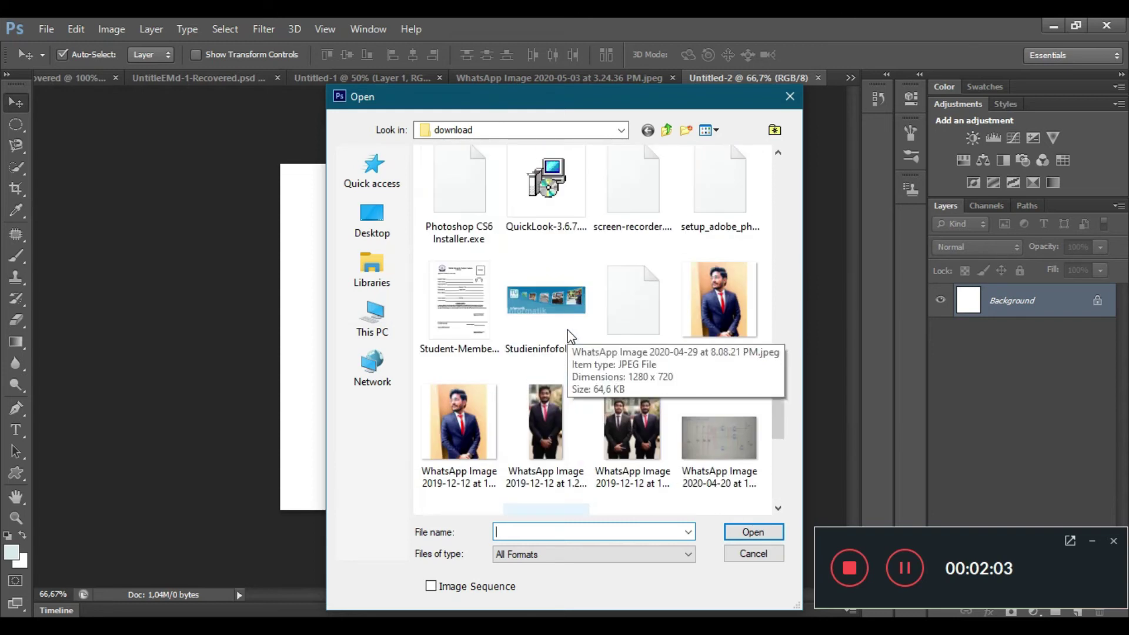
{"action": "scroll", "coordinate": [569, 336], "scroll_direction": "up", "scroll_amount": 8}
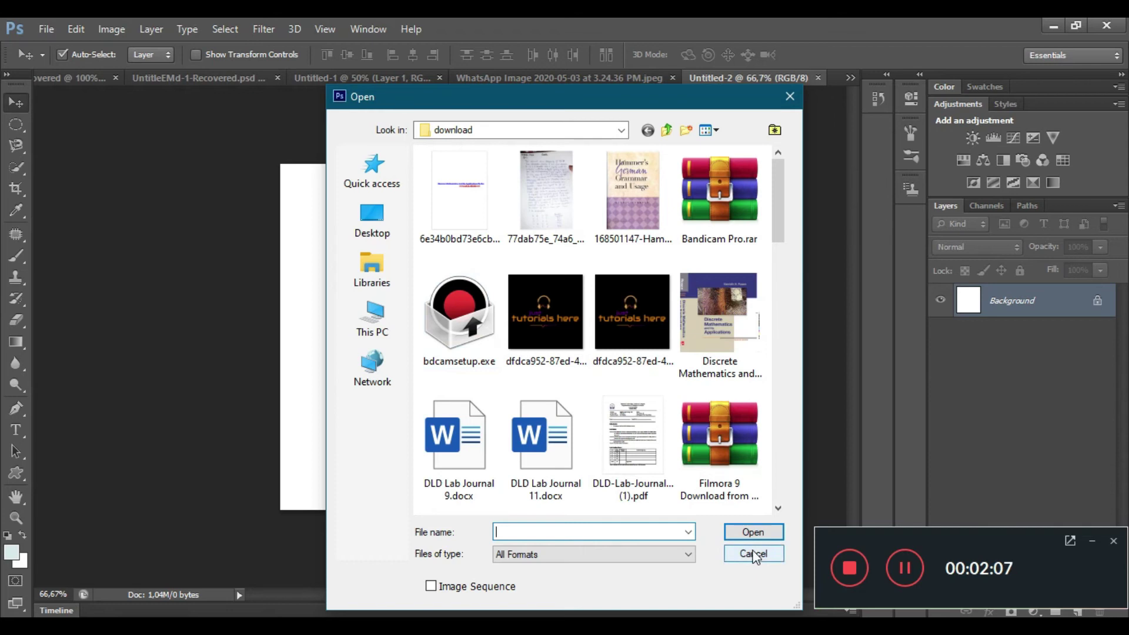
{"action": "scroll", "coordinate": [698, 497], "scroll_direction": "down", "scroll_amount": 15}
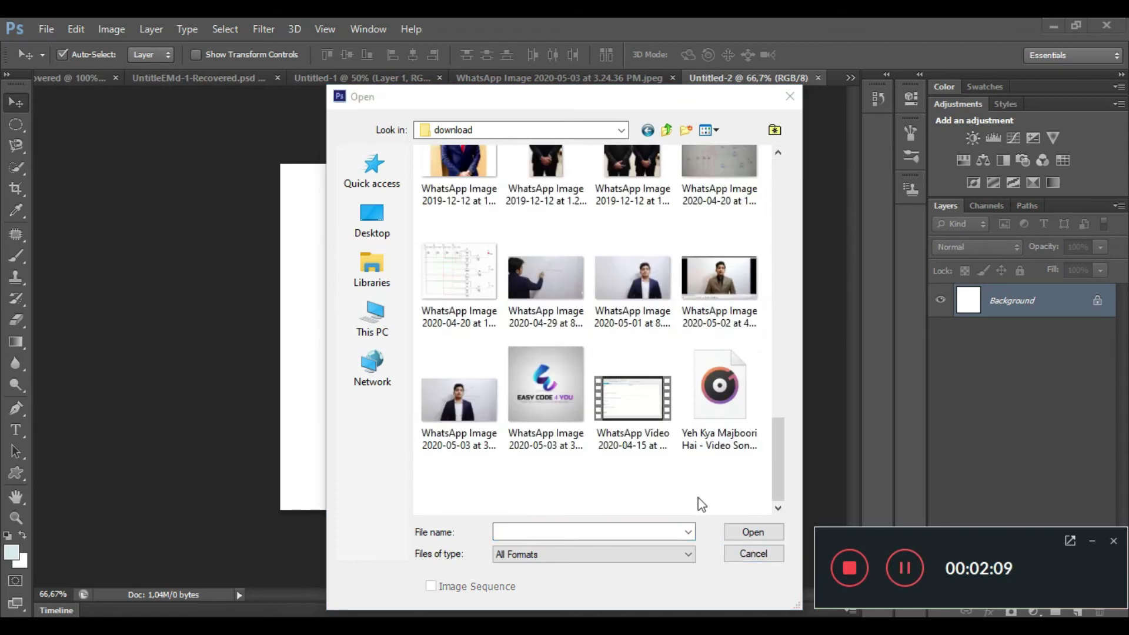
{"action": "double_click", "coordinate": [548, 428]}
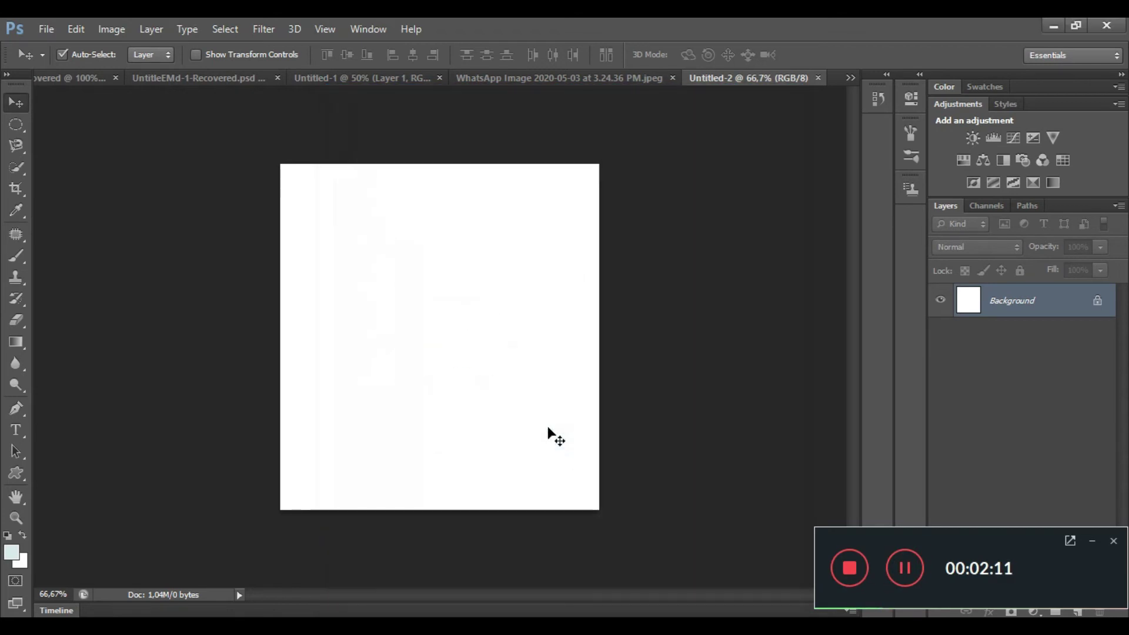
Step: Draw an elliptical selection around the logo symbol and both lines of text below it
{"action": "left_click", "coordinate": [19, 129]}
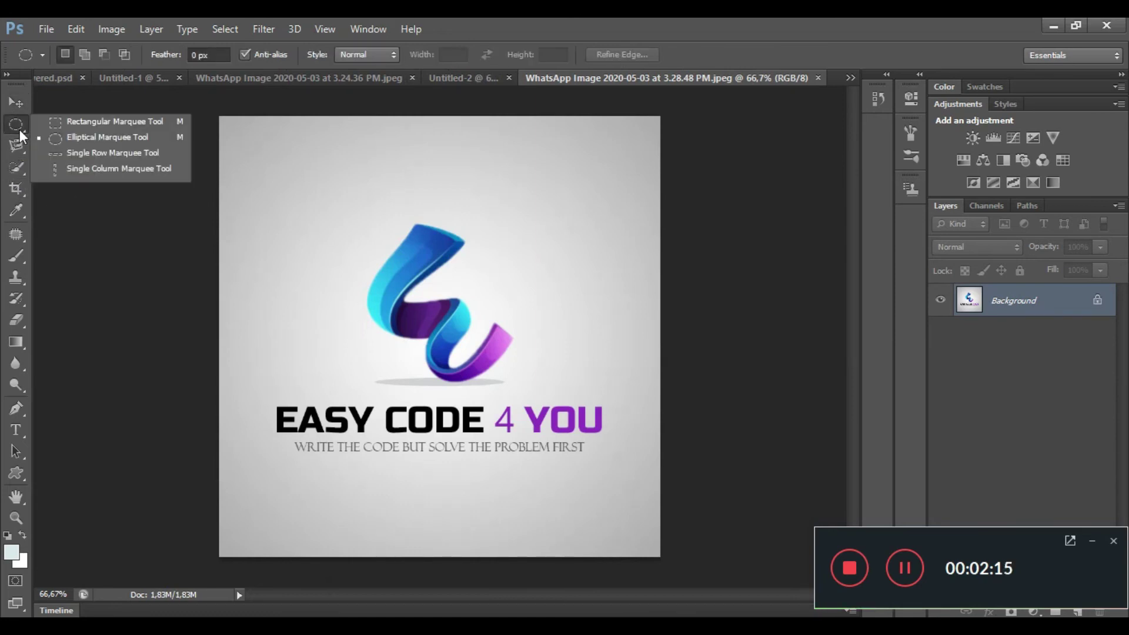
{"action": "left_click", "coordinate": [79, 138]}
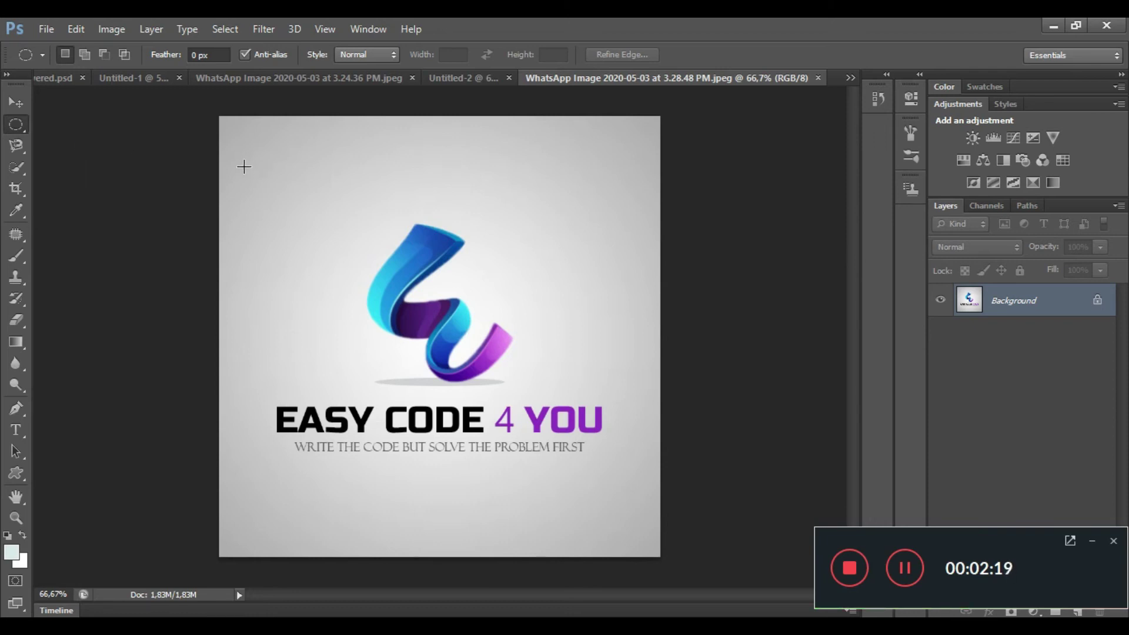
{"action": "left_click_drag", "start_coordinate": [243, 167], "coordinate": [638, 525]}
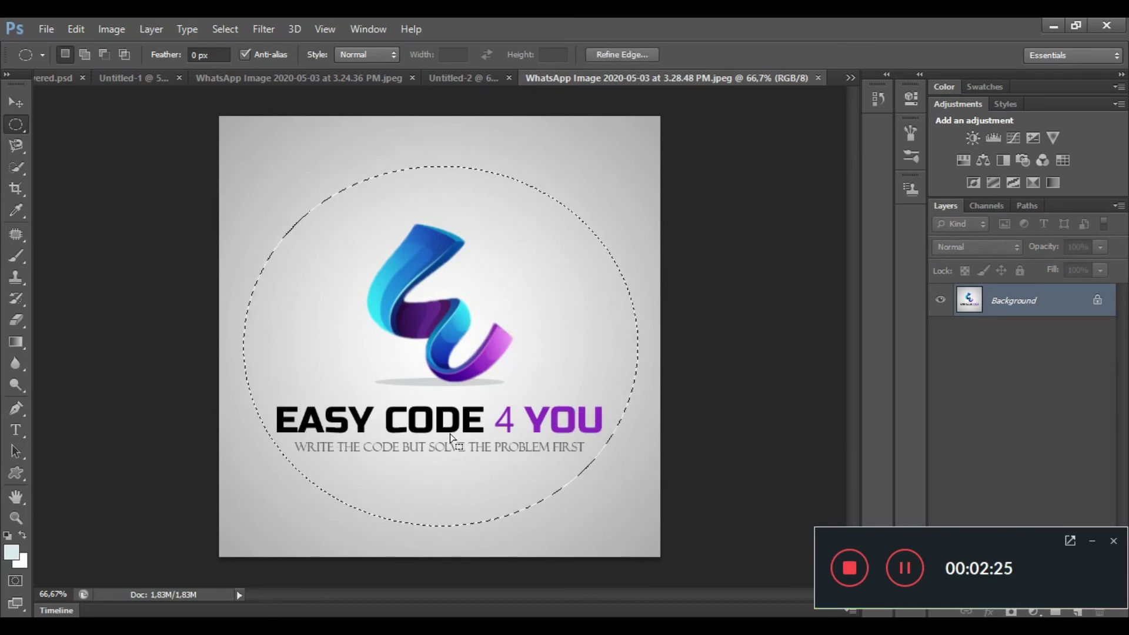
Step: Paste the elliptical logo selection into the Untitled-2 document and show transform controls around it
{"action": "left_click", "coordinate": [464, 78]}
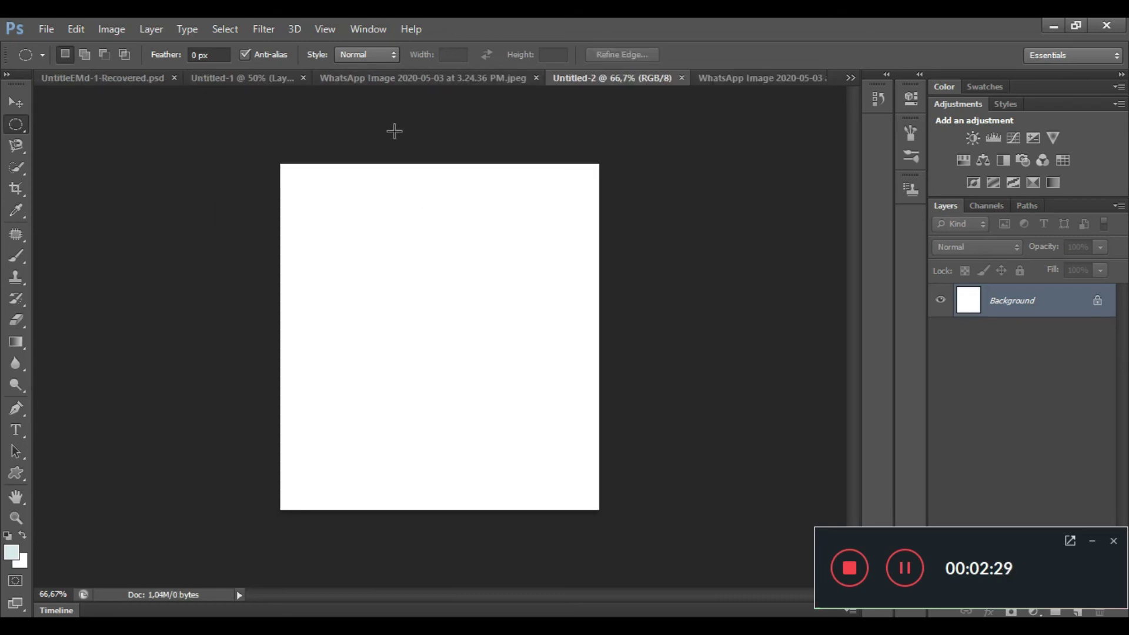
{"action": "key", "text": "ctrl+v"}
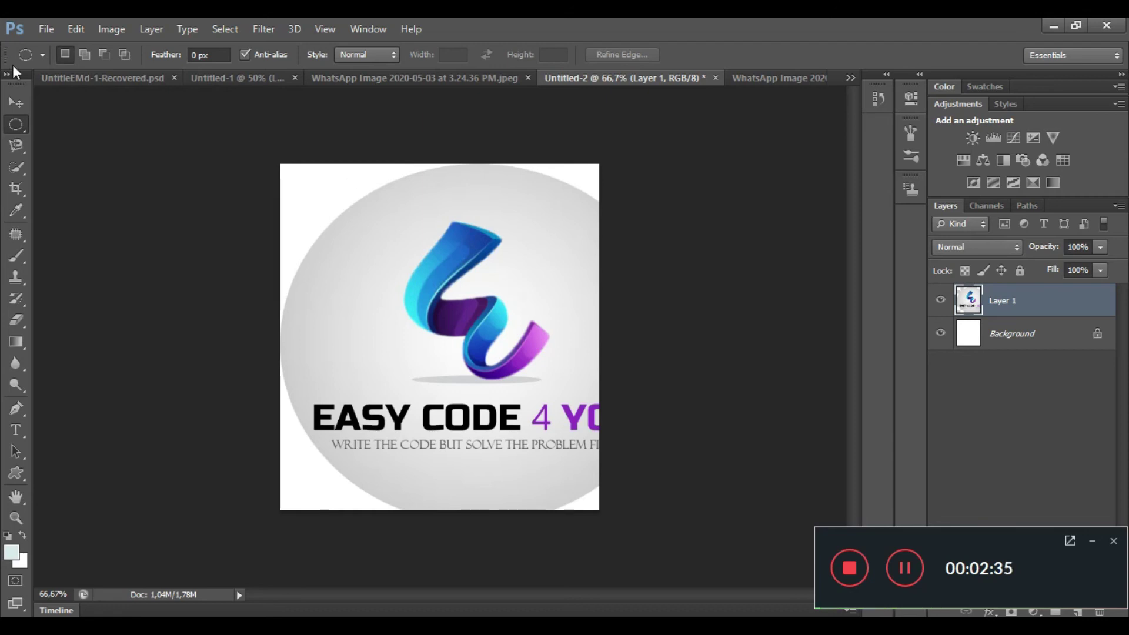
{"action": "left_click", "coordinate": [15, 103]}
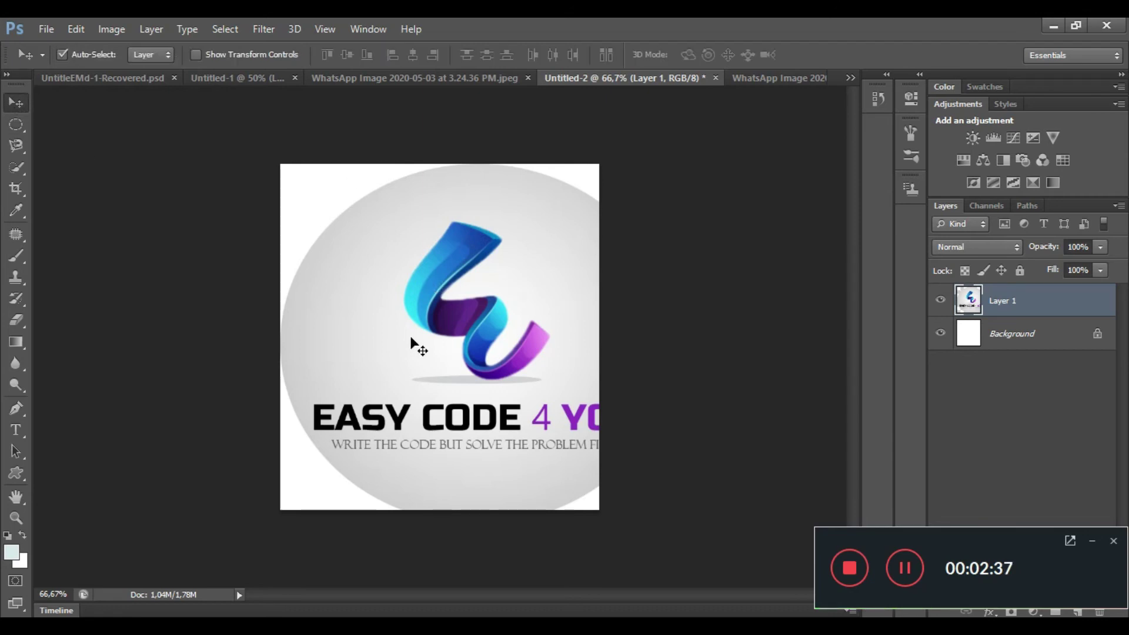
{"action": "left_click", "coordinate": [218, 58]}
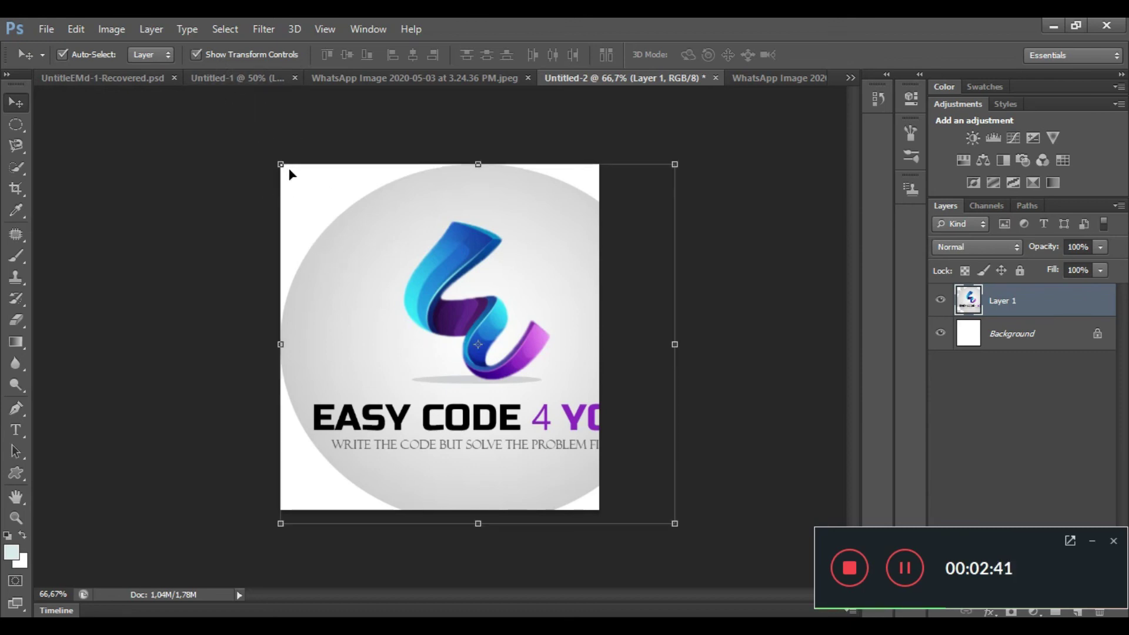
Step: Scale the pasted logo in Untitled-2 to about 32% width and 35% height, centred at about X 361, Y 330 px
{"action": "left_click_drag", "start_coordinate": [281, 165], "coordinate": [434, 364]}
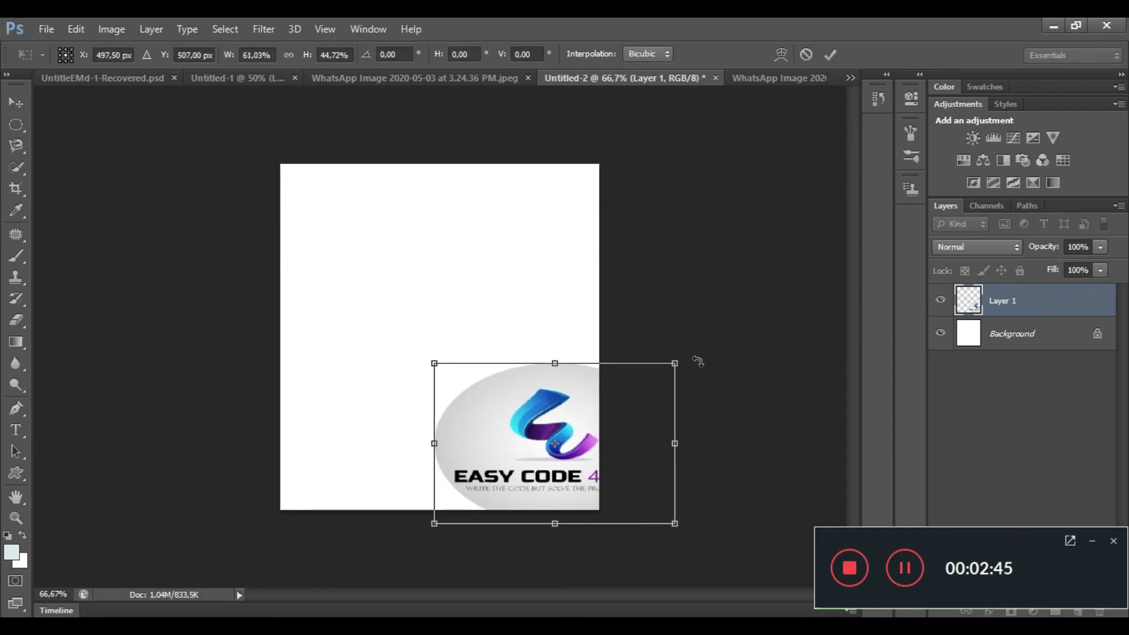
{"action": "left_click_drag", "start_coordinate": [671, 367], "coordinate": [546, 314]}
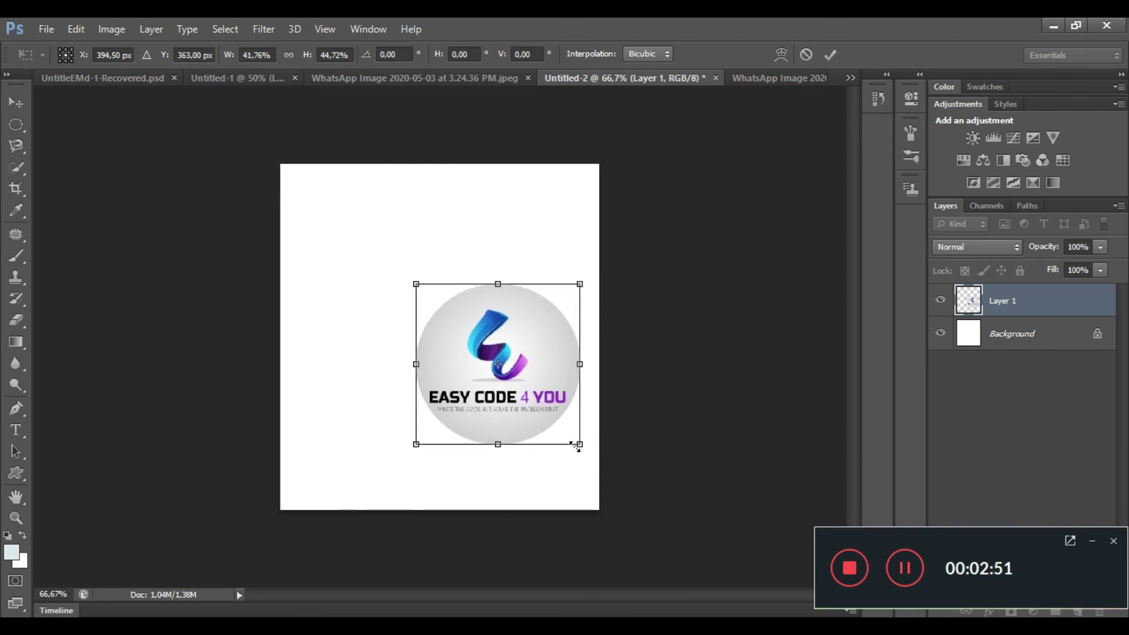
{"action": "left_click_drag", "start_coordinate": [578, 447], "coordinate": [543, 410]}
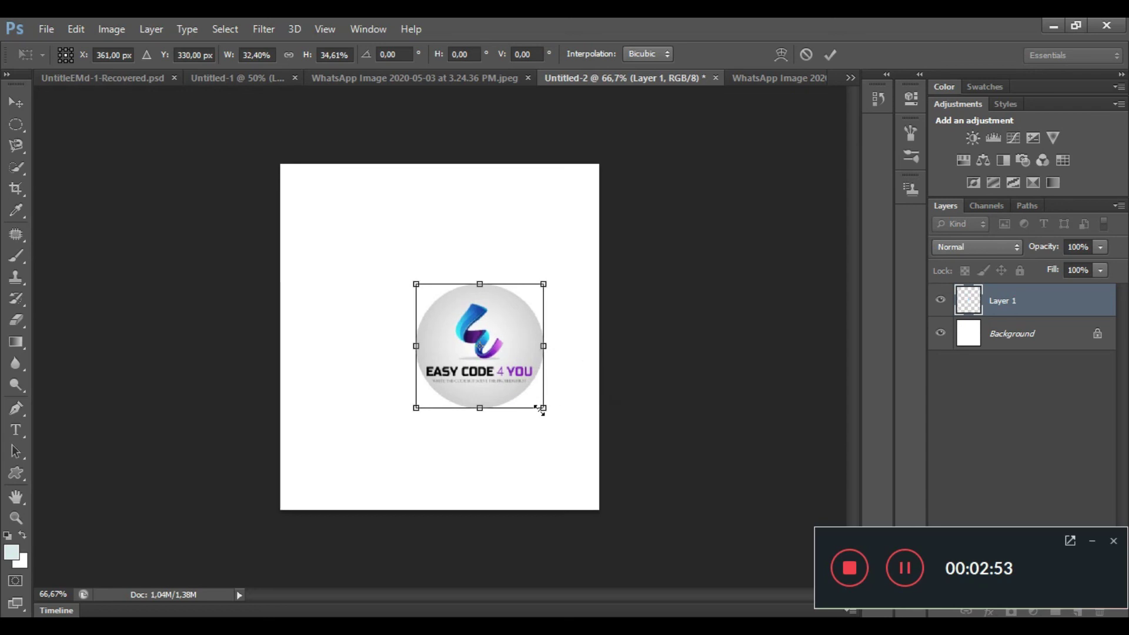
{"action": "key", "text": "Return"}
Step: Paste the elliptical logo cut-out into the Untitled-1 document that holds the cut-out portrait
{"action": "left_click", "coordinate": [385, 72]}
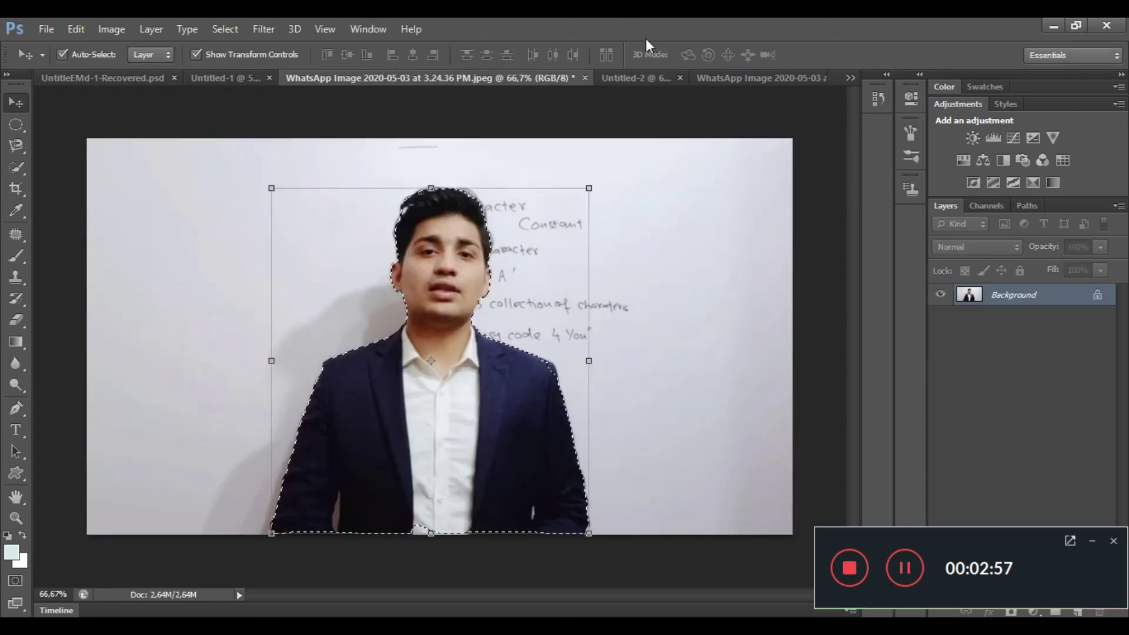
{"action": "left_click", "coordinate": [736, 76]}
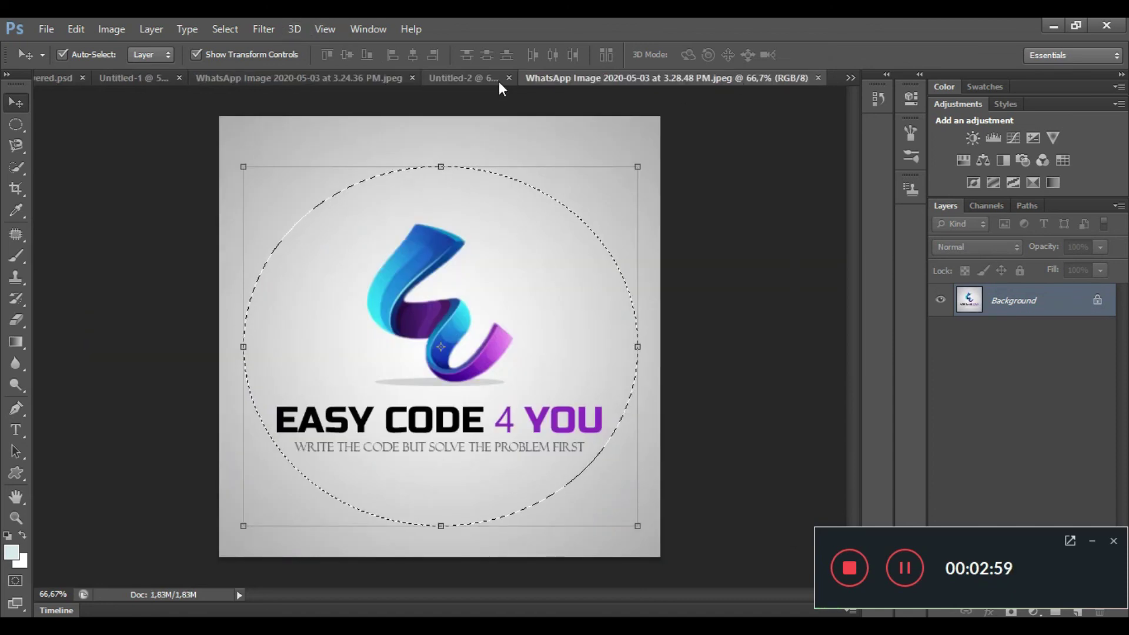
{"action": "left_click", "coordinate": [137, 80]}
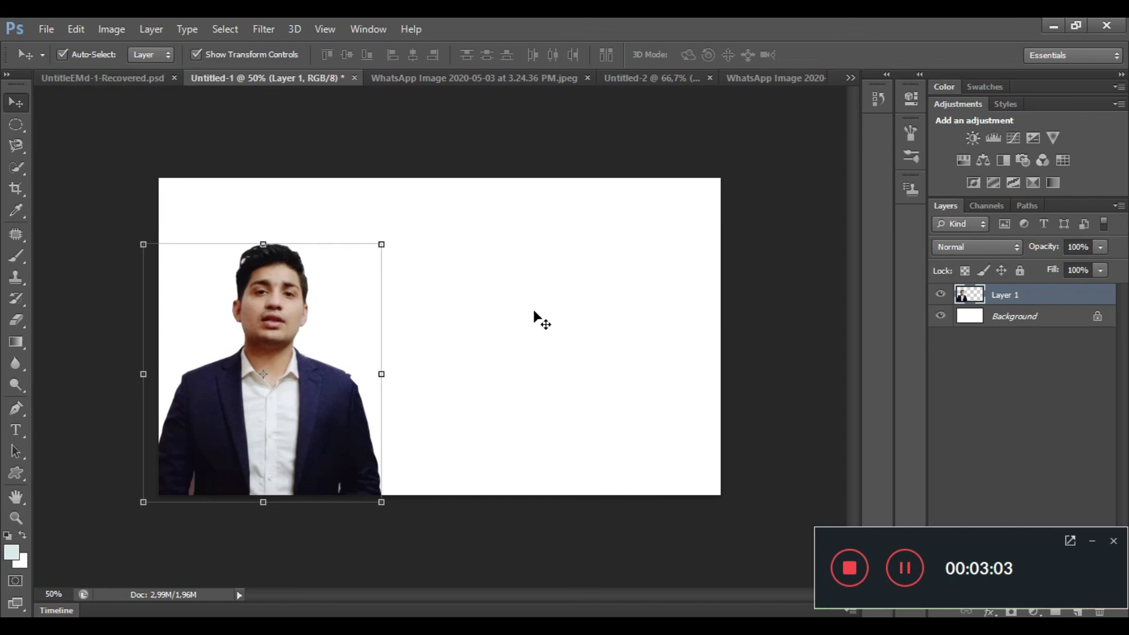
{"action": "key", "text": "ctrl+v"}
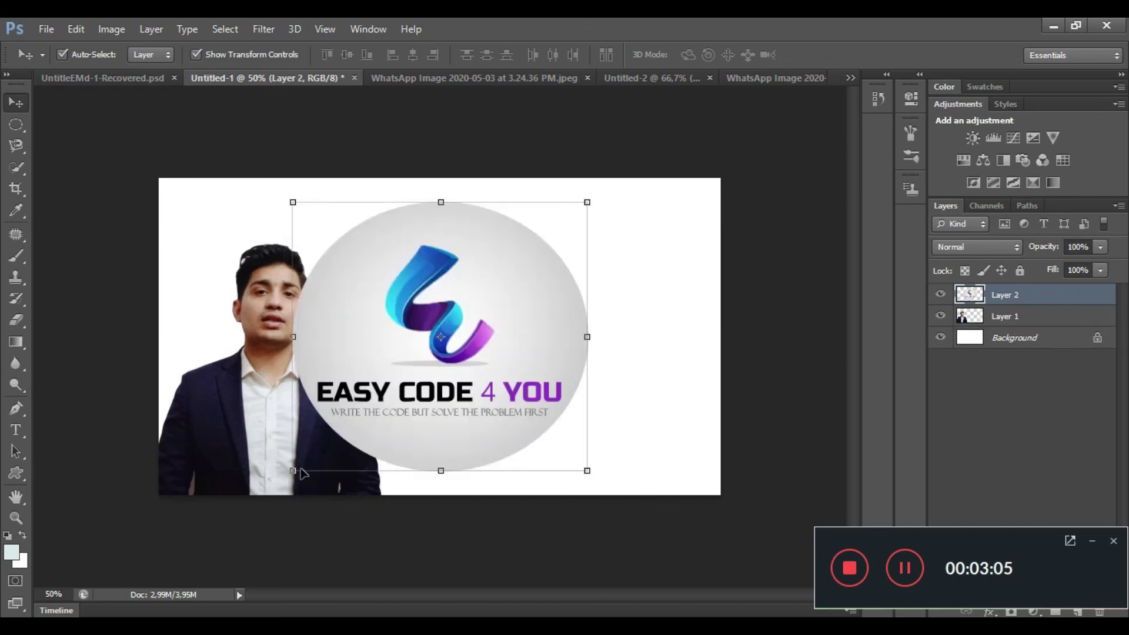
Step: Scale the pasted logo to about 35% width and 38% height and place it in the canvas's upper-right corner
{"action": "left_click_drag", "start_coordinate": [293, 471], "coordinate": [484, 303]}
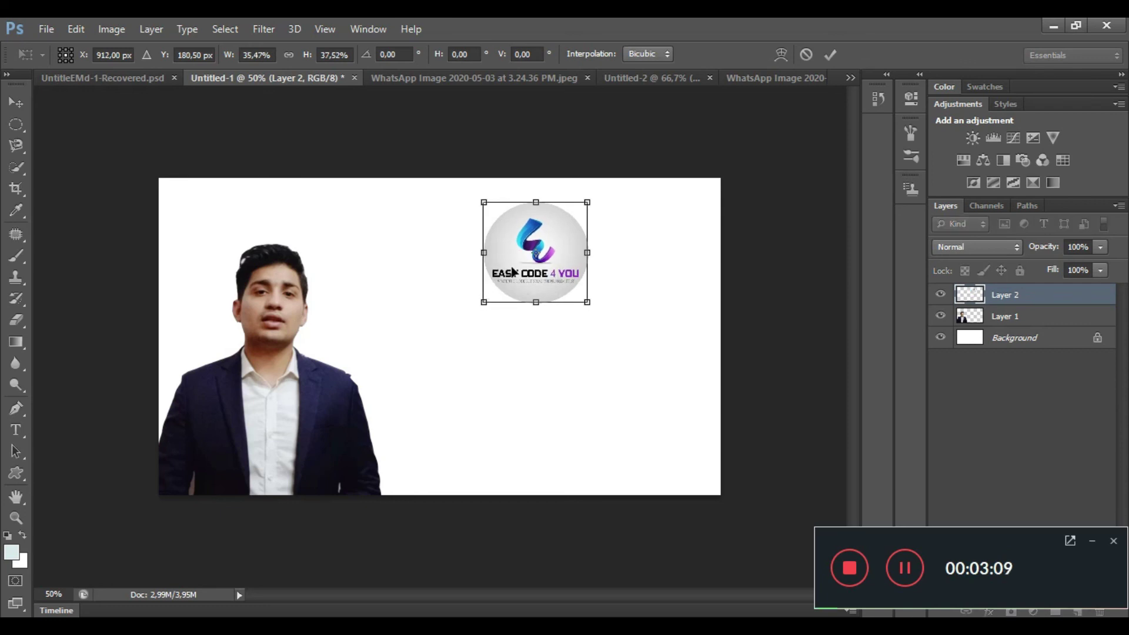
{"action": "left_click_drag", "start_coordinate": [517, 269], "coordinate": [651, 245]}
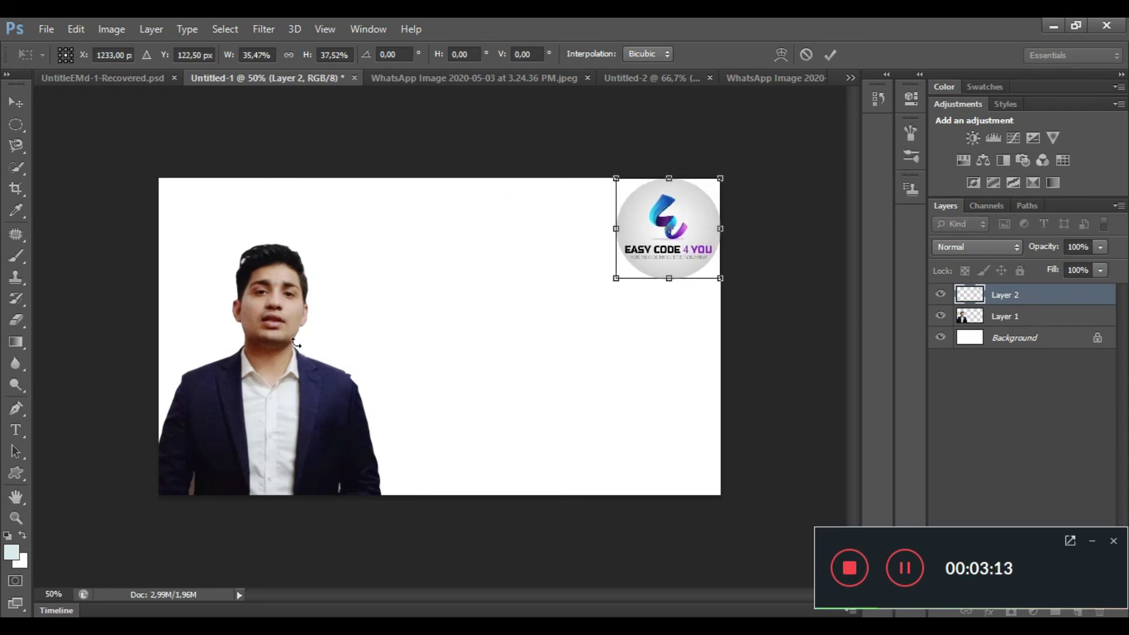